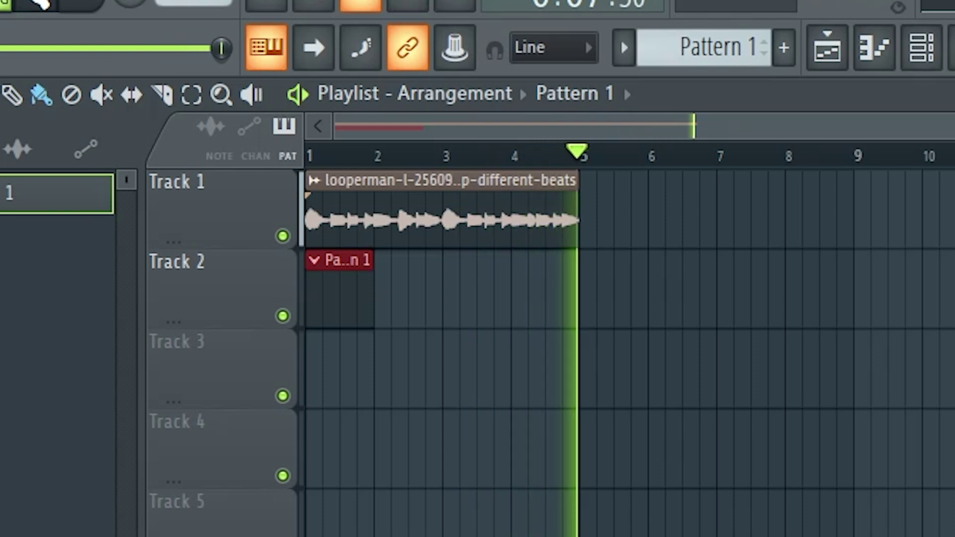
# Step: Add Clap (1) from The Plug - ProdFael pack to the channel rack and place hits on steps 9, 25 and 41
pyautogui.press('space')
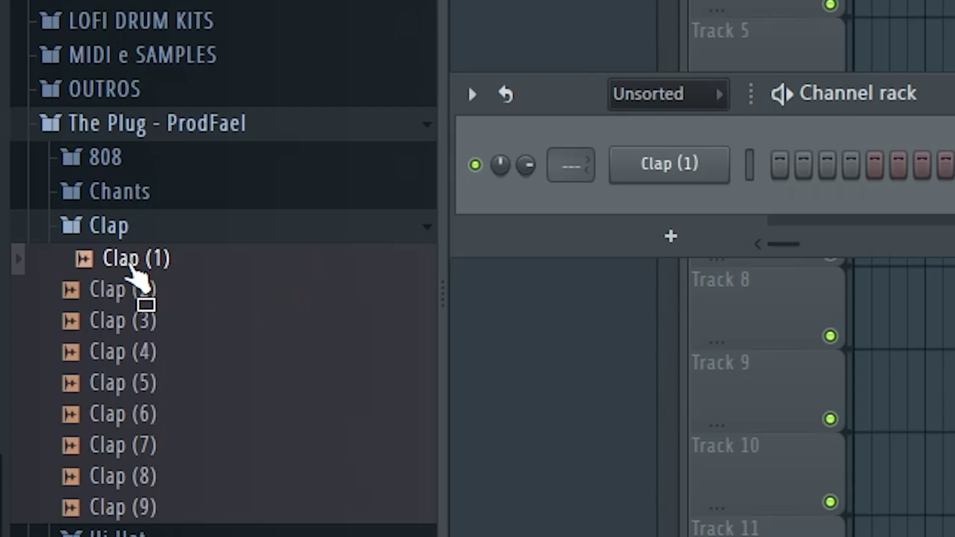
pyautogui.moveTo(132, 270); pyautogui.dragTo(689, 168)
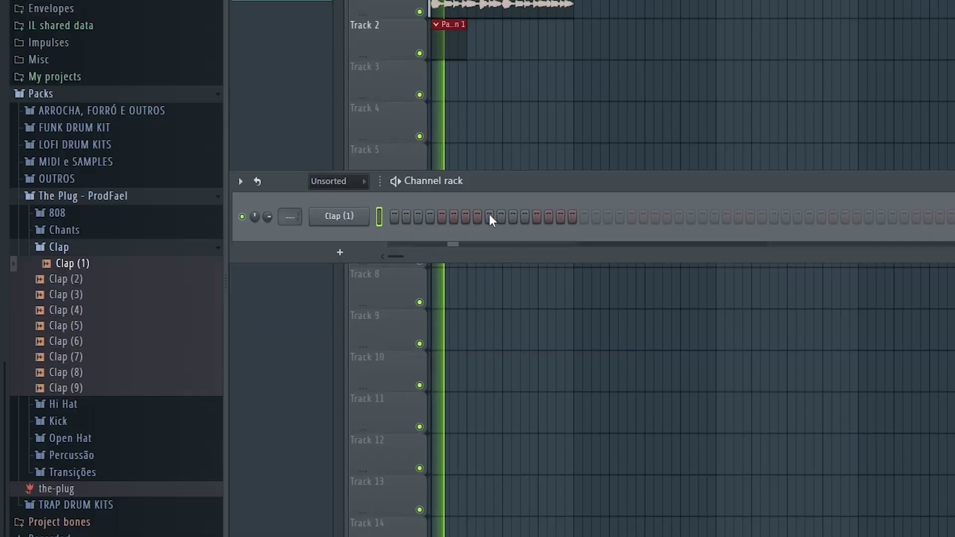
pyautogui.click(489, 216)
pyautogui.click(679, 217)
pyautogui.click(869, 217)
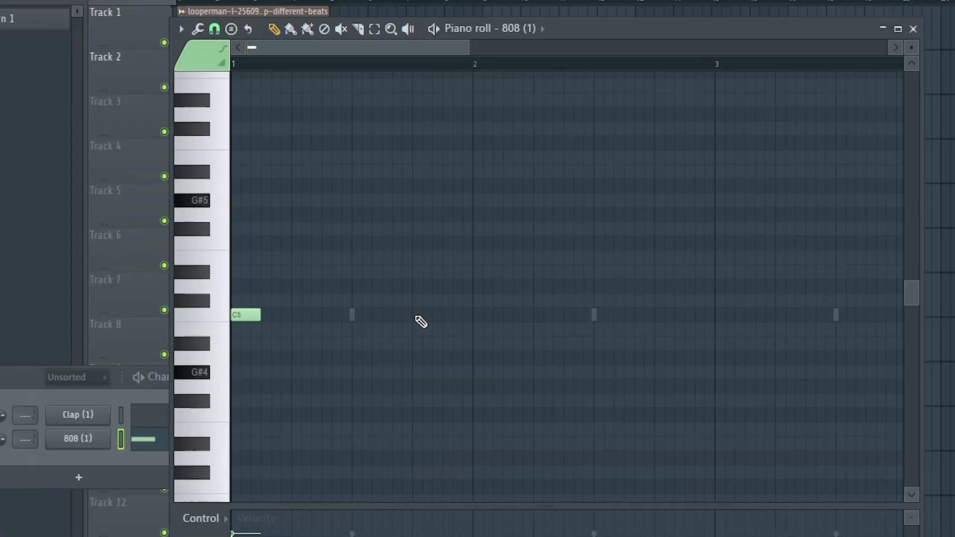
# Step: Add 808 (1) notes in the piano roll: C5 at the end of bar 1, F5 and A5 in bar 2
pyautogui.press('space')
pyautogui.click(443, 317)
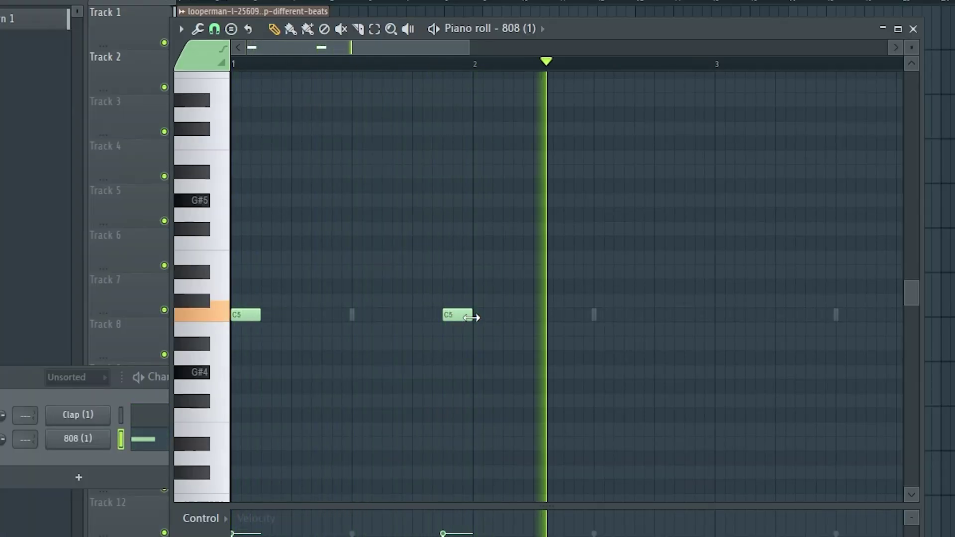
pyautogui.scroll(-1, 421, 271)
pyautogui.scroll(1, 495, 263)
pyautogui.scroll(2, 458, 246)
pyautogui.scroll(-1, 438, 249)
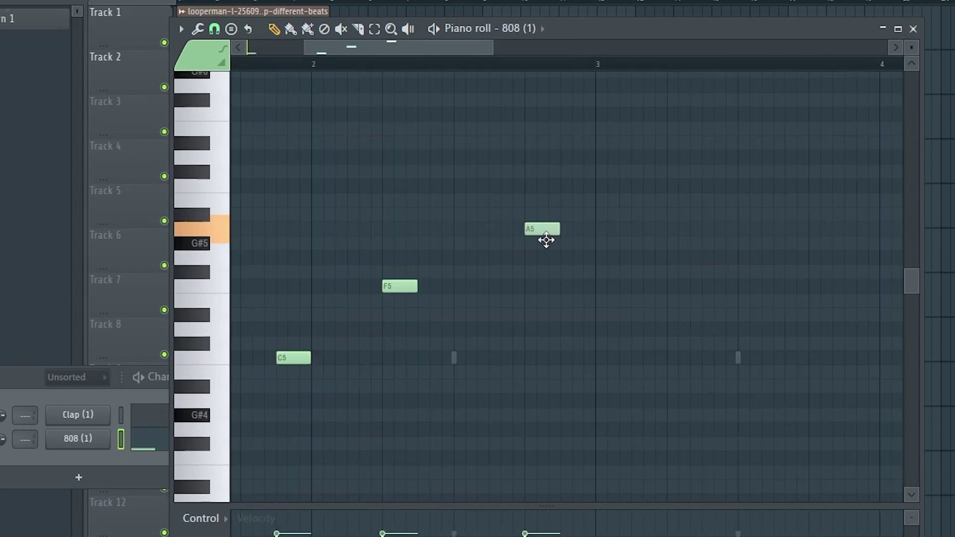
pyautogui.scroll(-3, 526, 305)
pyautogui.press('space')
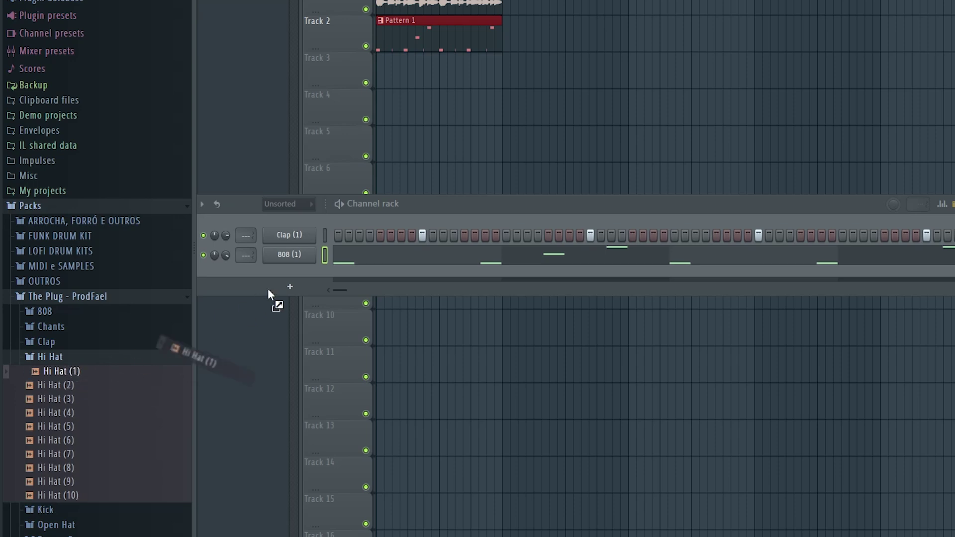
# Step: Add Hi Hat (1) to the channel rack, fill every second step with hits and play the pattern back
pyautogui.moveTo(257, 299); pyautogui.dragTo(396, 300)
pyautogui.press('space')
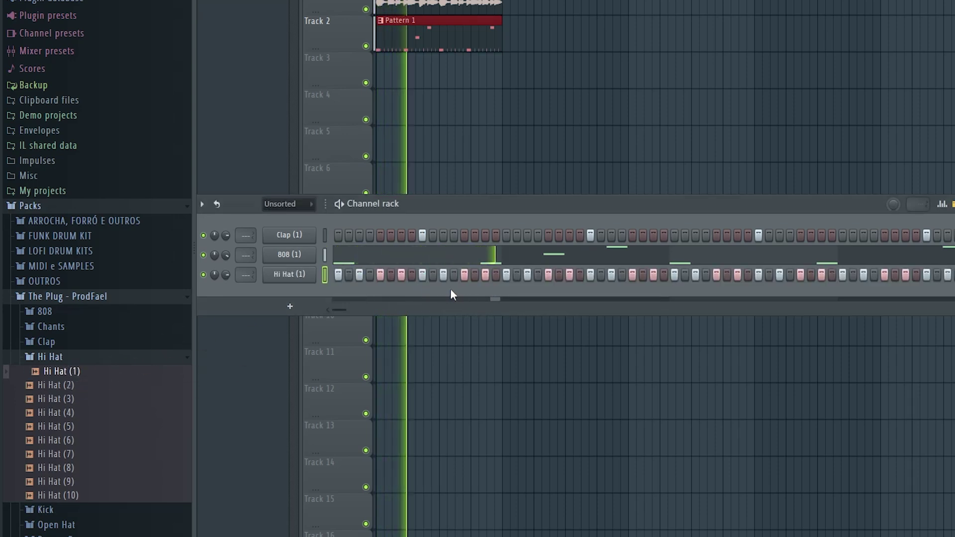
pyautogui.press('space')
pyautogui.press('space')
# Step: Remove the Hi Hat (1) hit on the seventh step of each bar to break up the constant rhythm
pyautogui.click(402, 276)
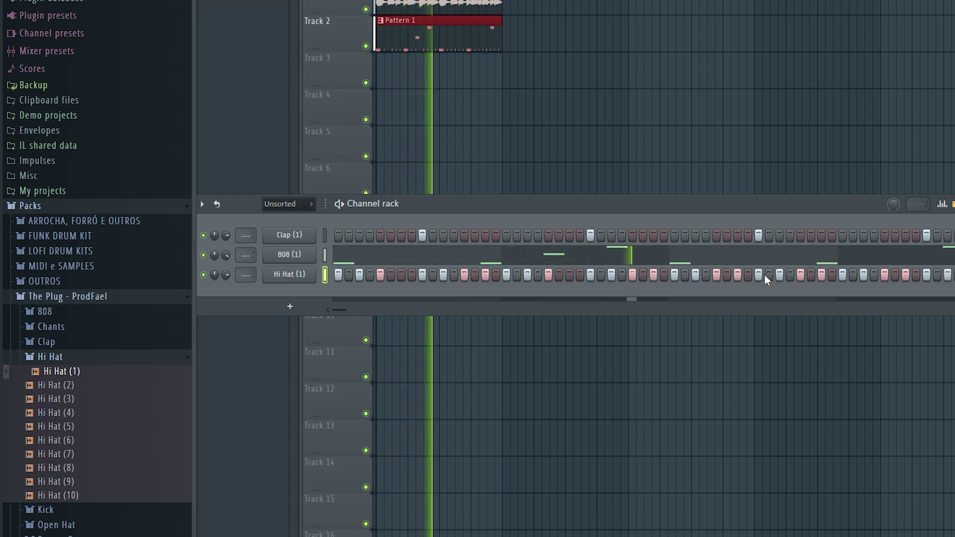
pyautogui.click(778, 275)
pyautogui.click(779, 275)
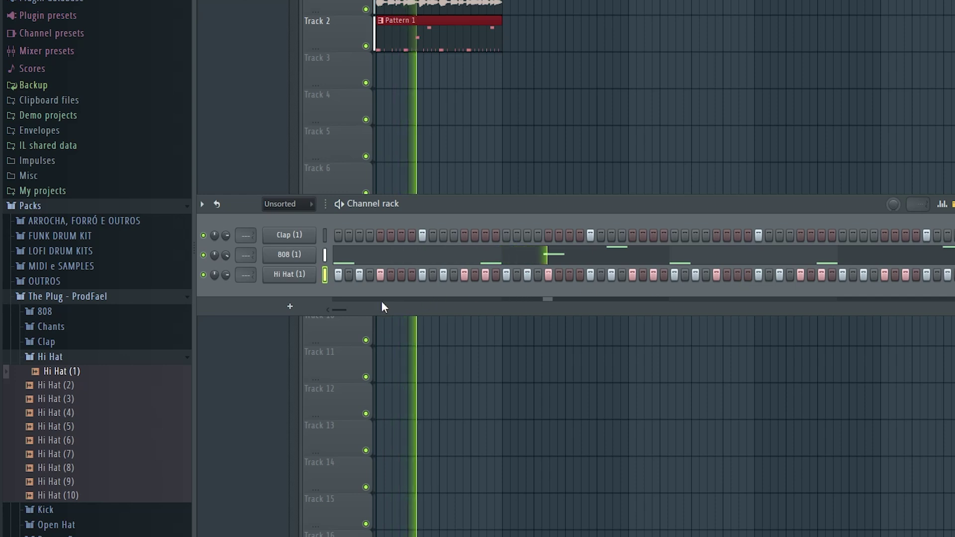
pyautogui.moveTo(346, 308); pyautogui.dragTo(351, 308)
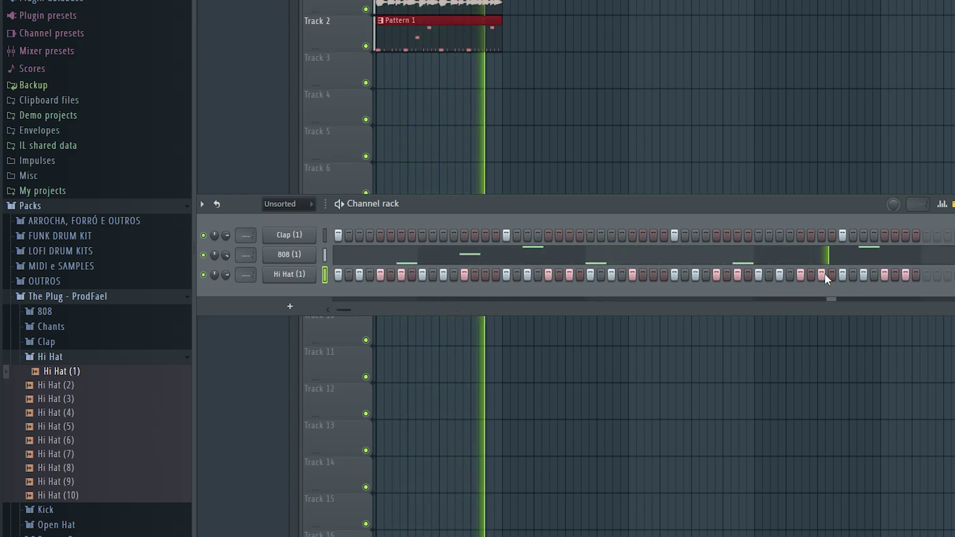
pyautogui.moveTo(351, 309); pyautogui.dragTo(354, 310)
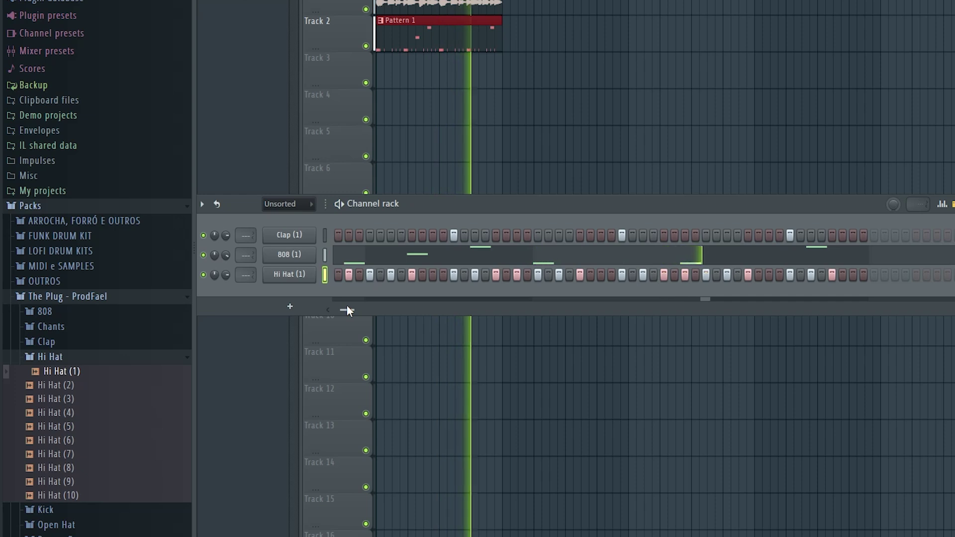
# Step: Replace the hi-hat channel's sample with Hi Hat (3) and lower the channel's volume
pyautogui.press('space')
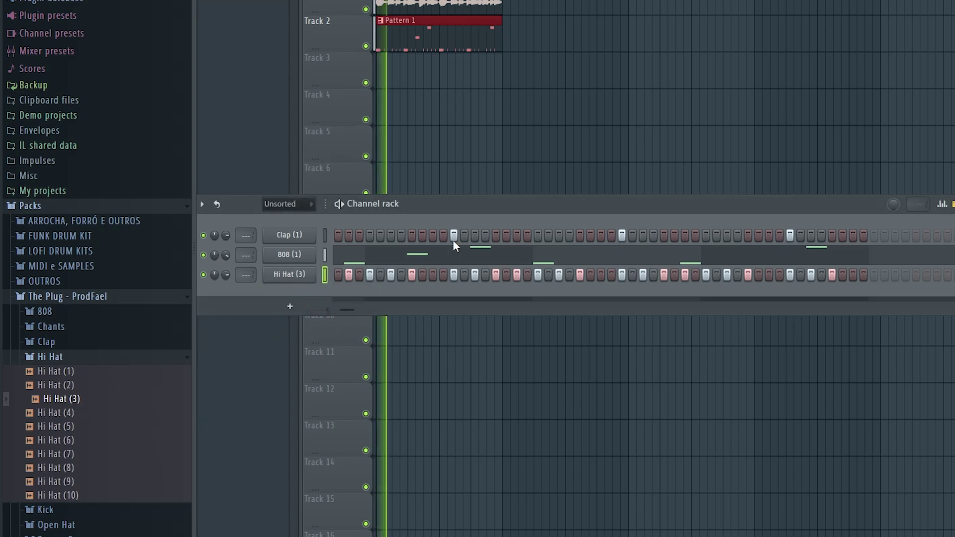
pyautogui.moveTo(350, 310); pyautogui.dragTo(336, 310)
pyautogui.moveTo(225, 275); pyautogui.dragTo(226, 294)
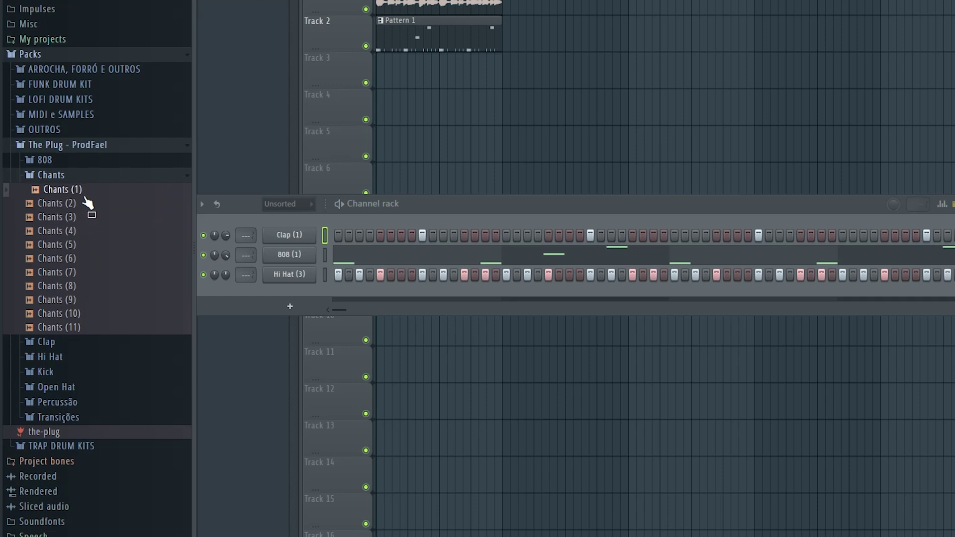
# Step: Add Chants (1) to the channel rack, place a hit on step 13 and adjust the channel's volume during playback
pyautogui.moveTo(287, 283); pyautogui.dragTo(299, 289)
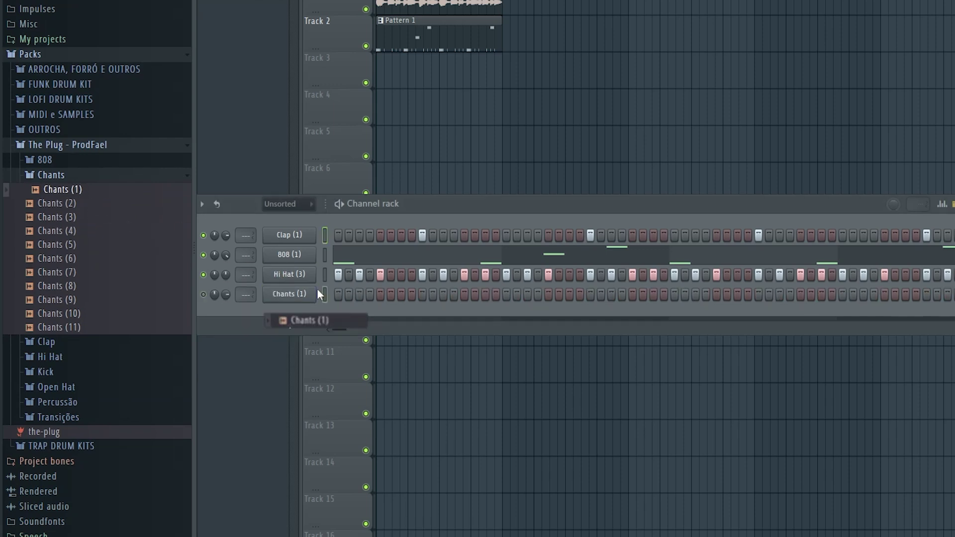
pyautogui.click(547, 295)
pyautogui.click(548, 295)
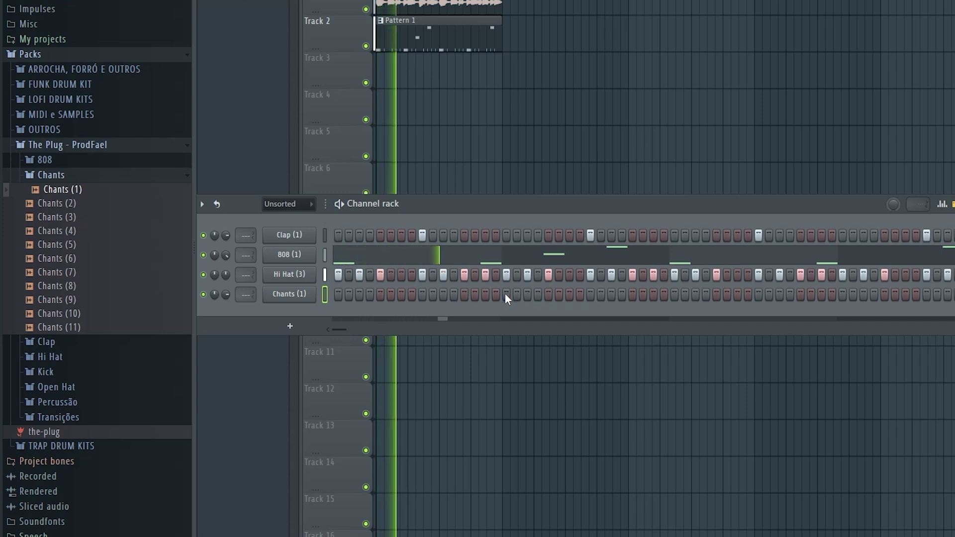
pyautogui.click(467, 297)
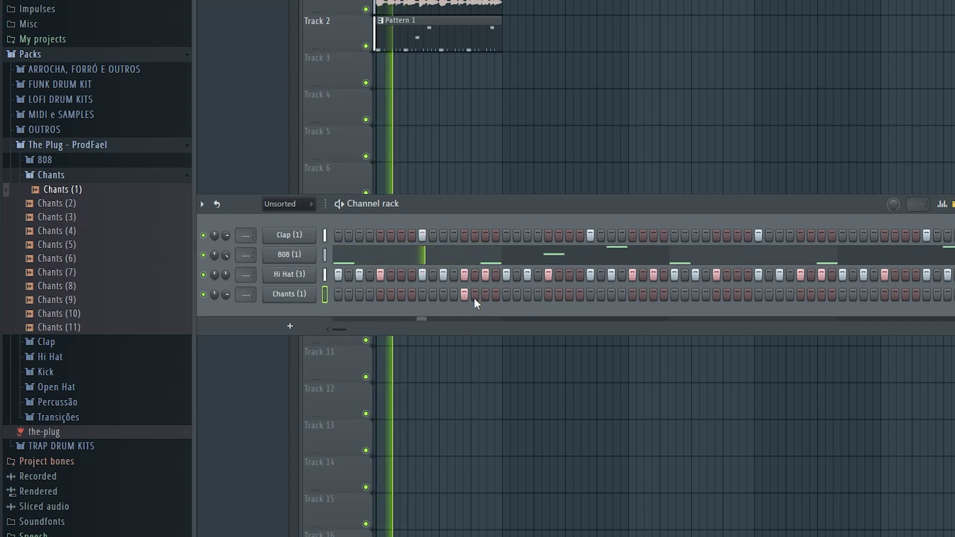
pyautogui.press('space')
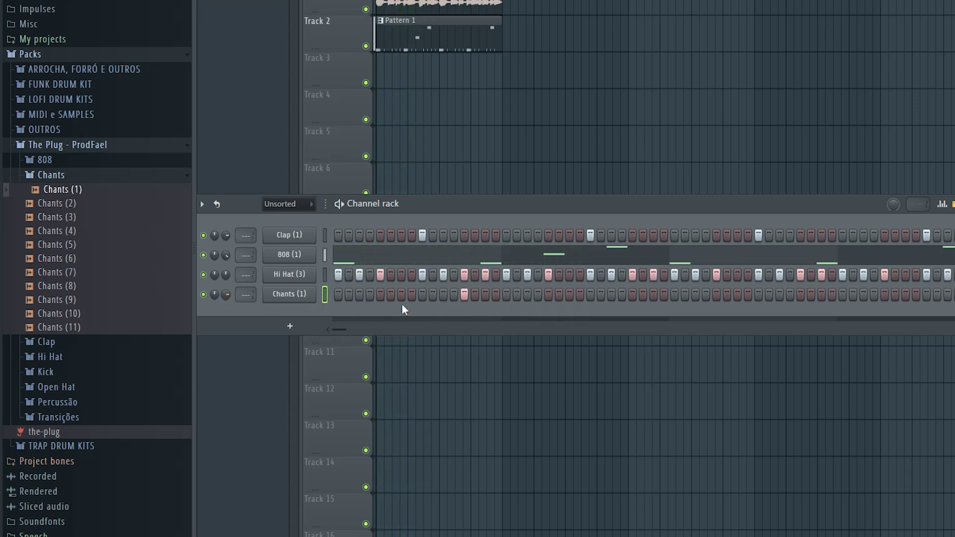
pyautogui.press('space')
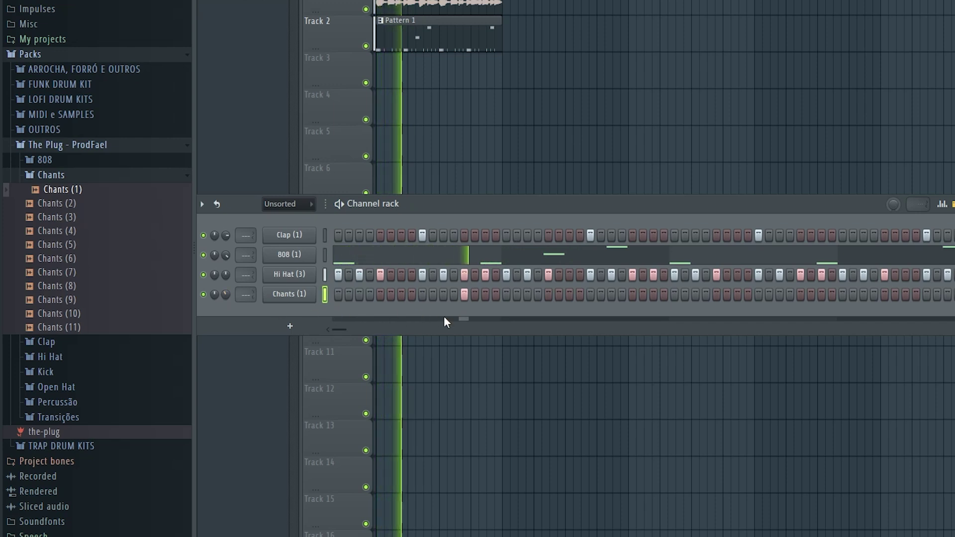
pyautogui.moveTo(225, 294); pyautogui.dragTo(225, 287)
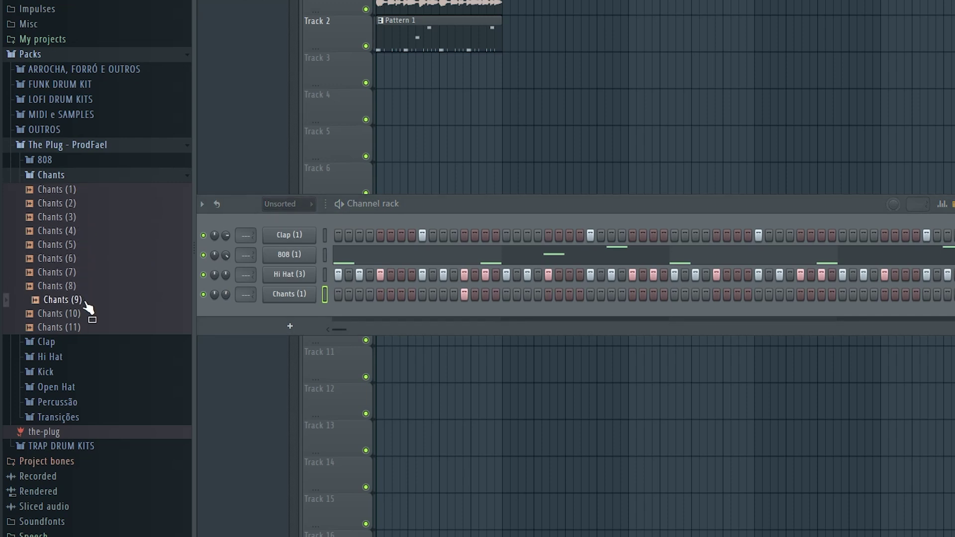
# Step: Add Chants (10) to the channel rack and place a hit on step 29
pyautogui.moveTo(303, 307); pyautogui.dragTo(304, 308)
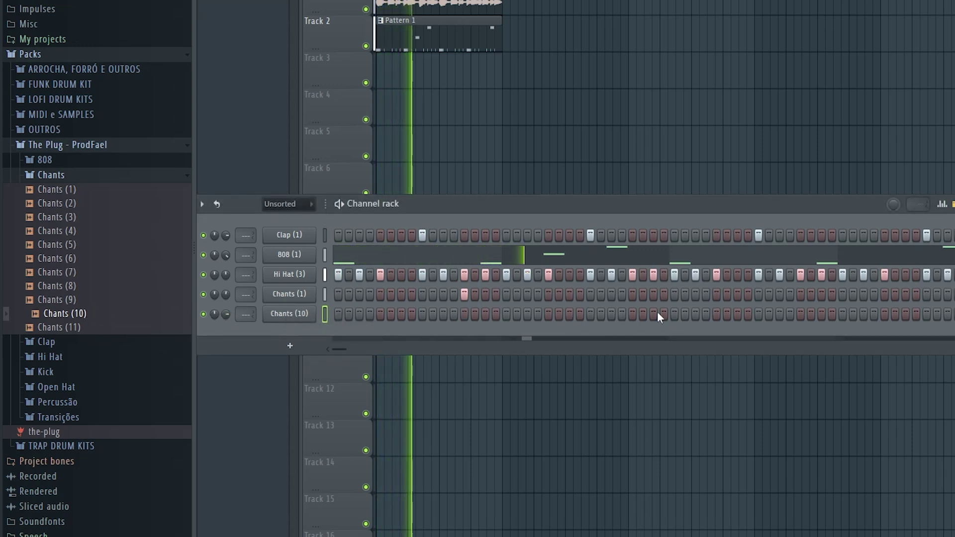
pyautogui.click(633, 314)
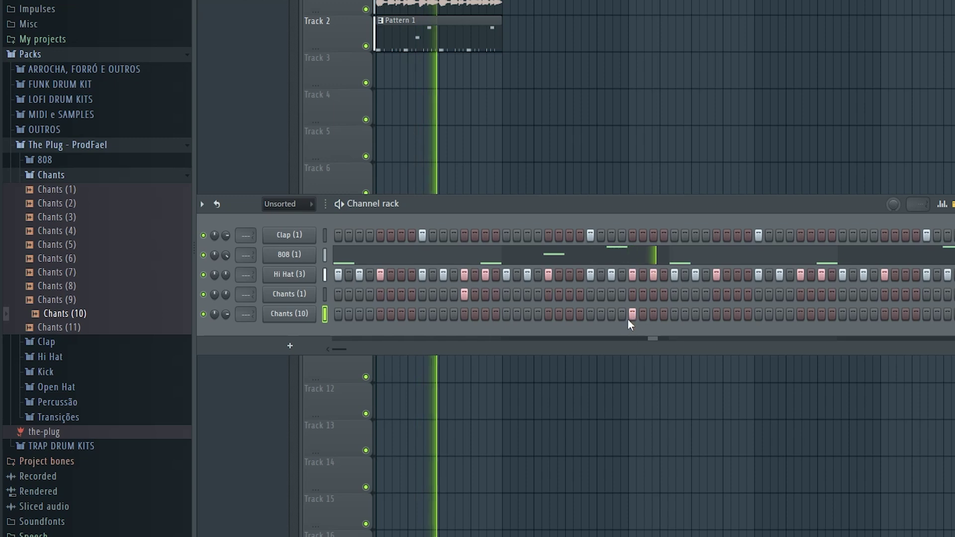
pyautogui.rightClick(302, 319)
# Step: Add Open Hat (2) to the channel rack, place a hit on step 1 and lower the channel's volume during playback
pyautogui.moveTo(65, 318); pyautogui.dragTo(89, 330)
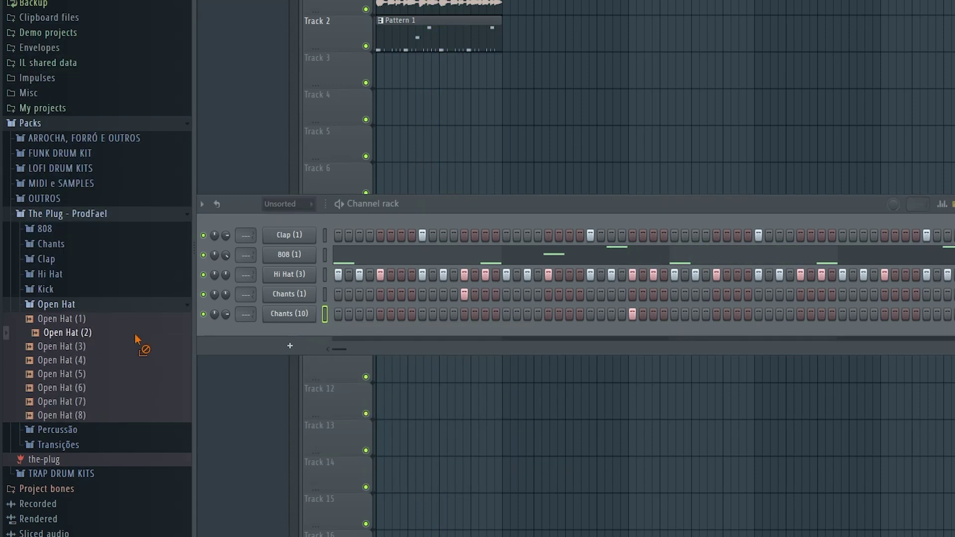
pyautogui.moveTo(303, 335); pyautogui.dragTo(294, 326)
pyautogui.click(338, 333)
pyautogui.press('space')
pyautogui.press('space')
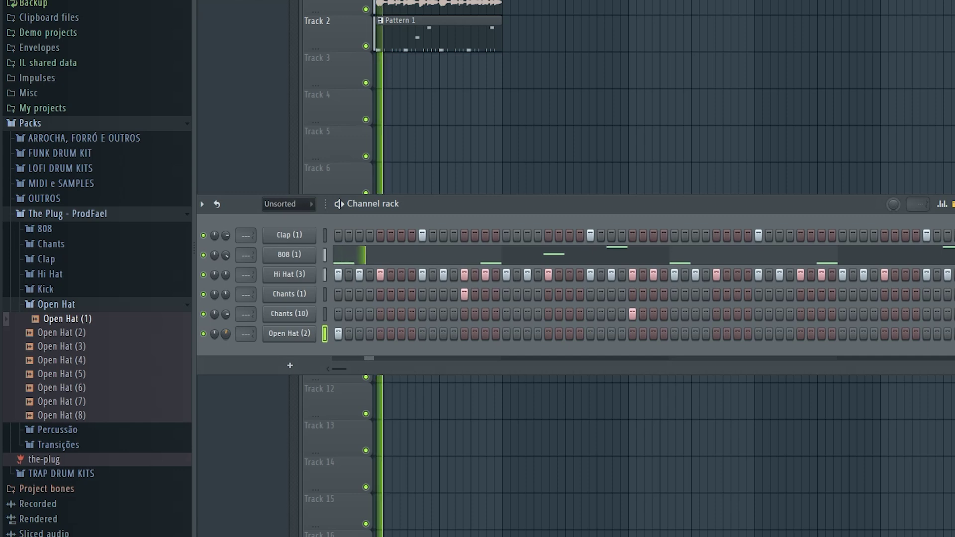
pyautogui.press('space')
pyautogui.click(102, 304)
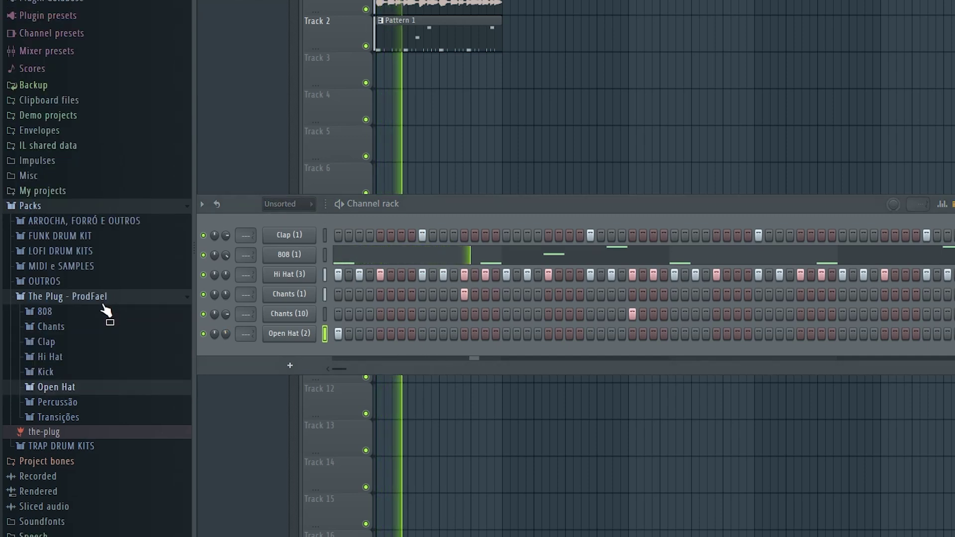
pyautogui.moveTo(223, 333); pyautogui.dragTo(222, 342)
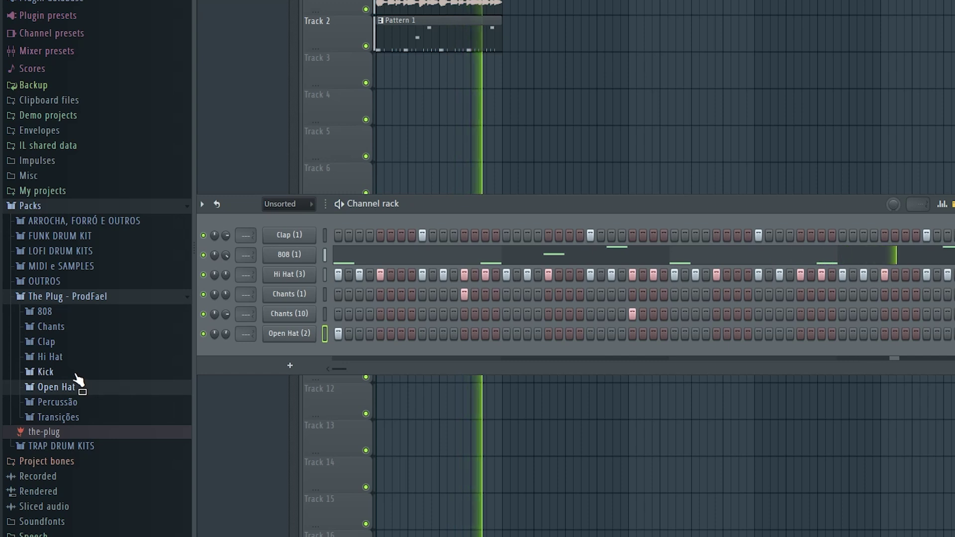
# Step: Add Percussão (4) to the channel rack and place hits on steps 3, 15 and 19
pyautogui.click(77, 401)
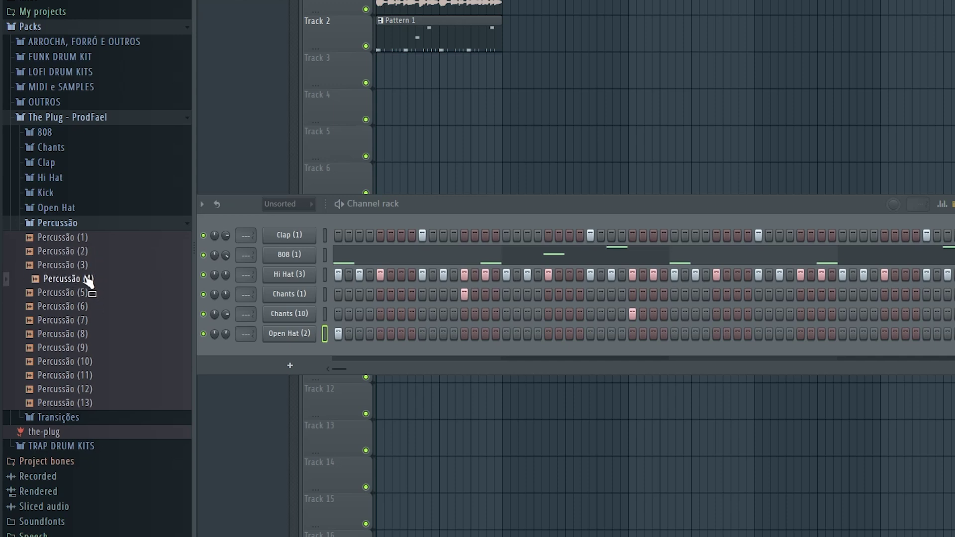
pyautogui.moveTo(309, 329); pyautogui.dragTo(311, 332)
pyautogui.press('space')
pyautogui.click(359, 334)
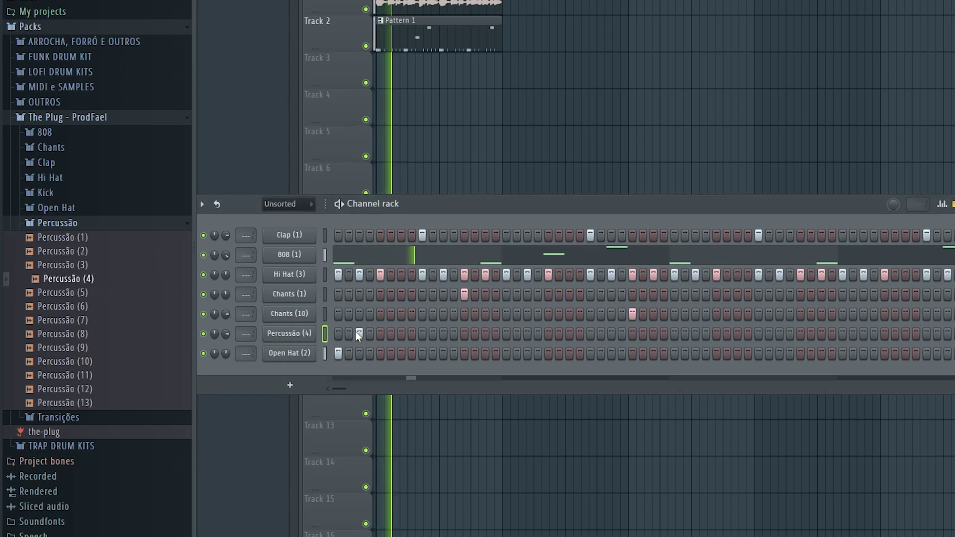
pyautogui.click(485, 333)
pyautogui.click(528, 333)
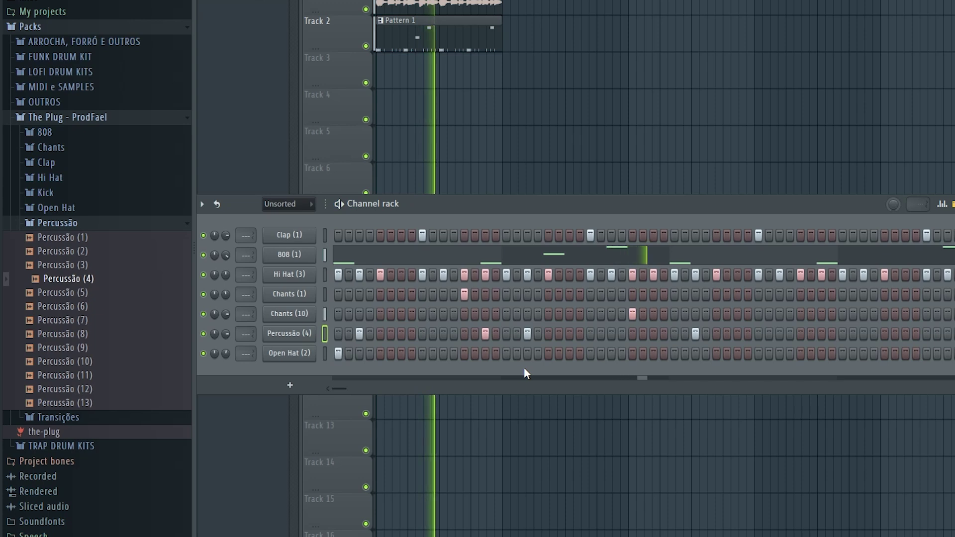
# Step: Try Percussão (4) hits on steps 47 and 49 during playback and place a hit on step 51
pyautogui.click(822, 335)
pyautogui.click(843, 334)
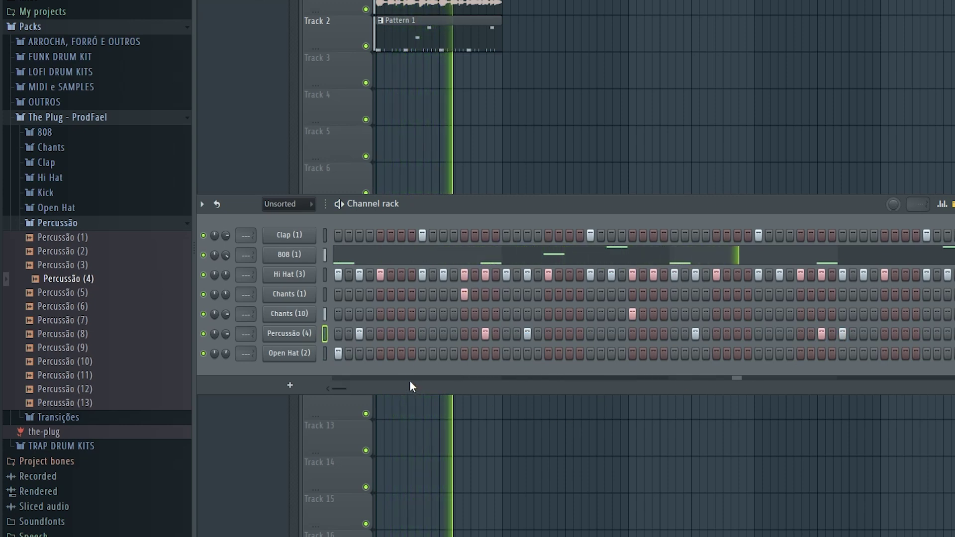
pyautogui.click(822, 334)
pyautogui.click(843, 333)
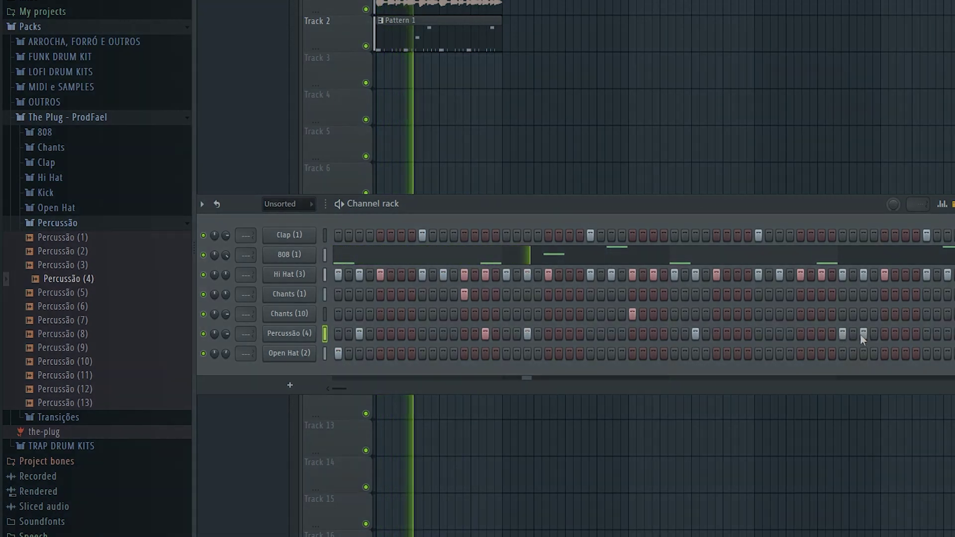
pyautogui.click(863, 333)
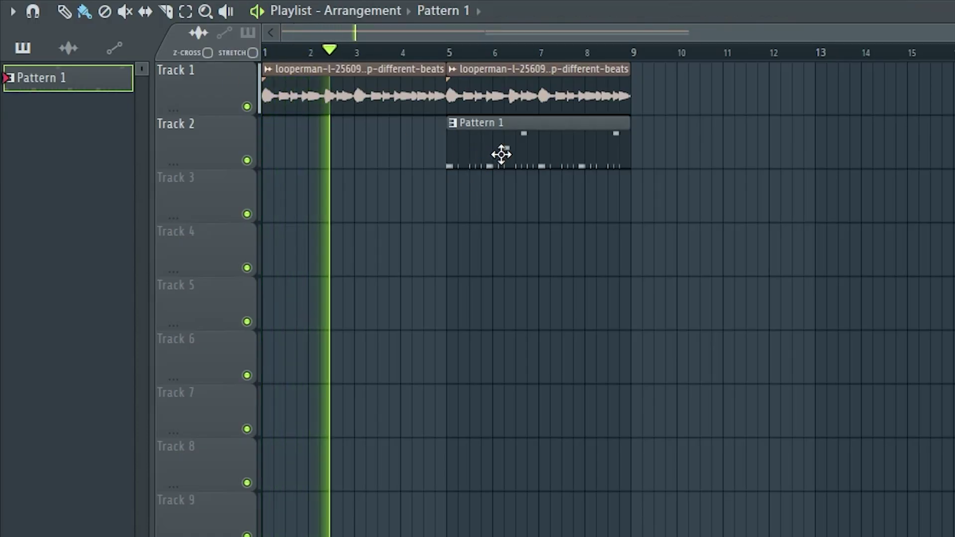
# Step: Open the channel rack for the Pattern 1 clip and move it up to show all its channels
pyautogui.doubleClick(502, 154)
pyautogui.press('F7')
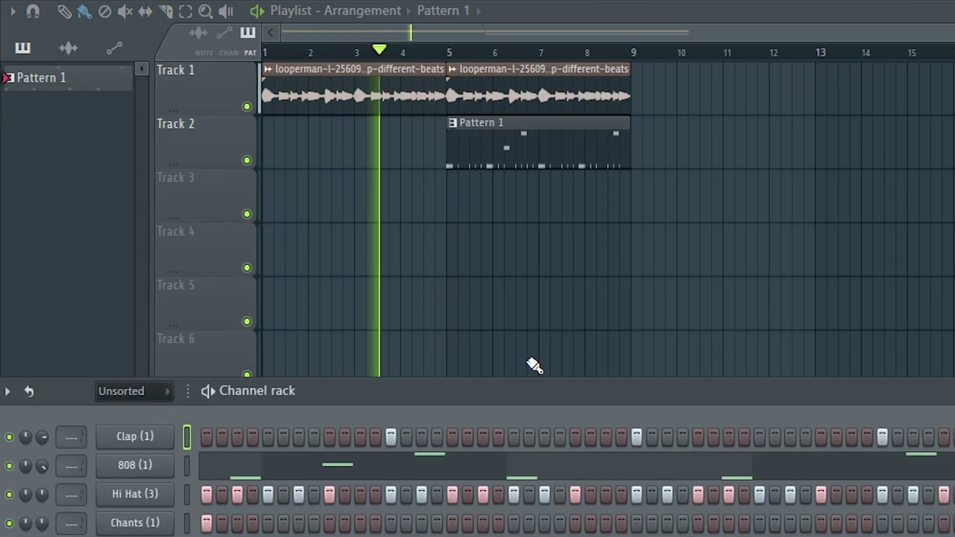
pyautogui.moveTo(522, 386); pyautogui.dragTo(527, 199)
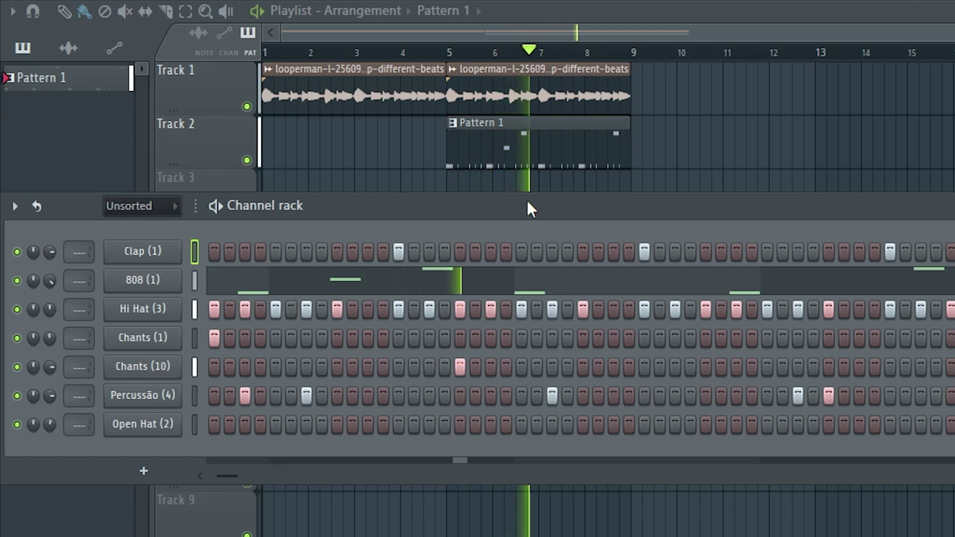
# Step: Duplicate the audio loop and Pattern 1 clips from bars 5–8 into bars 9–12 of the playlist
pyautogui.moveTo(681, 99); pyautogui.dragTo(573, 138)
pyautogui.moveTo(507, 103); pyautogui.dragTo(696, 97)
pyautogui.click(950, 197)
pyautogui.rightClick(950, 196)
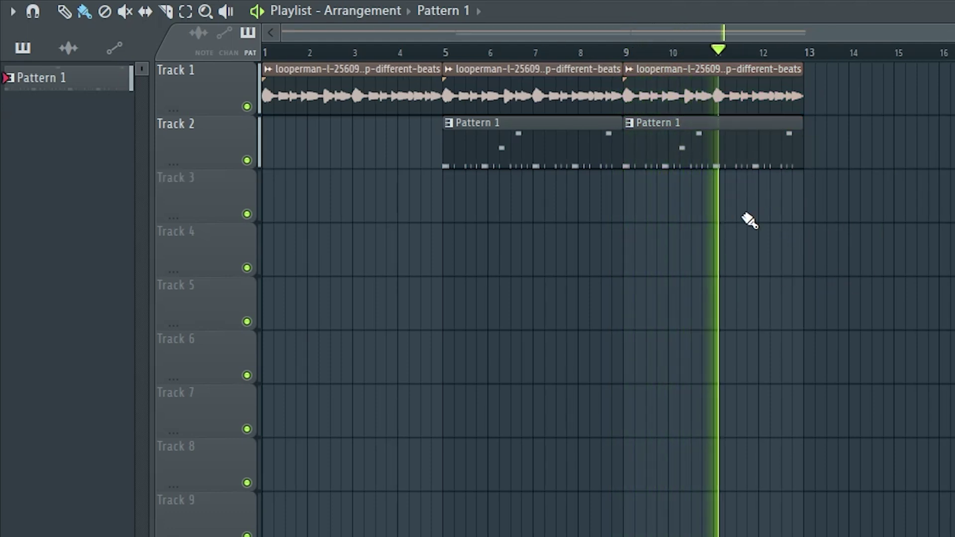
# Step: Duplicate the audio loop and Pattern 1 clips from bars 5–12 into bars 13–20 of the playlist
pyautogui.moveTo(880, 165); pyautogui.dragTo(559, 90)
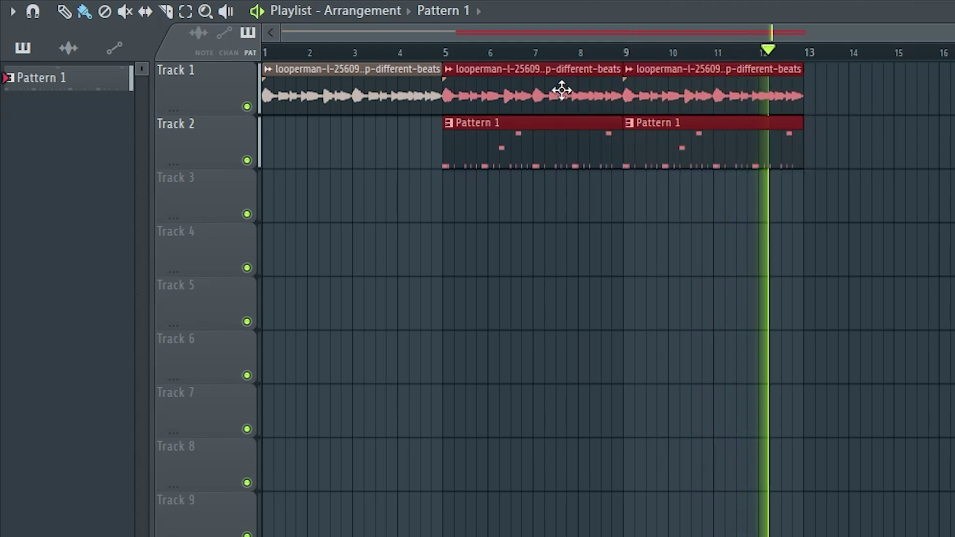
pyautogui.hotkey('ctrl', 'b')
pyautogui.moveTo(938, 224); pyautogui.dragTo(759, 277)
pyautogui.scroll(-2, 567, 349)
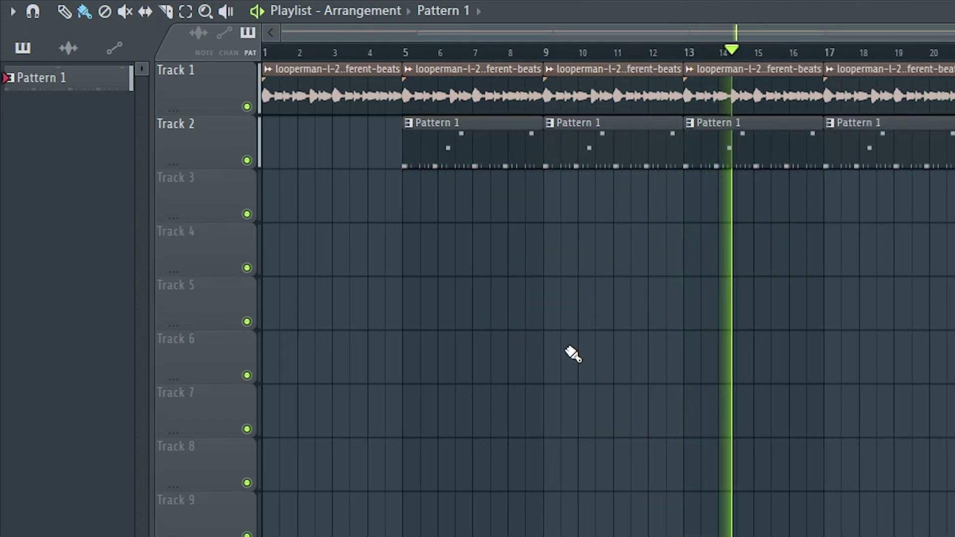
# Step: Open the 808 (1) channel of Pattern 1 in the piano roll and bring all its notes into view
pyautogui.doubleClick(722, 166)
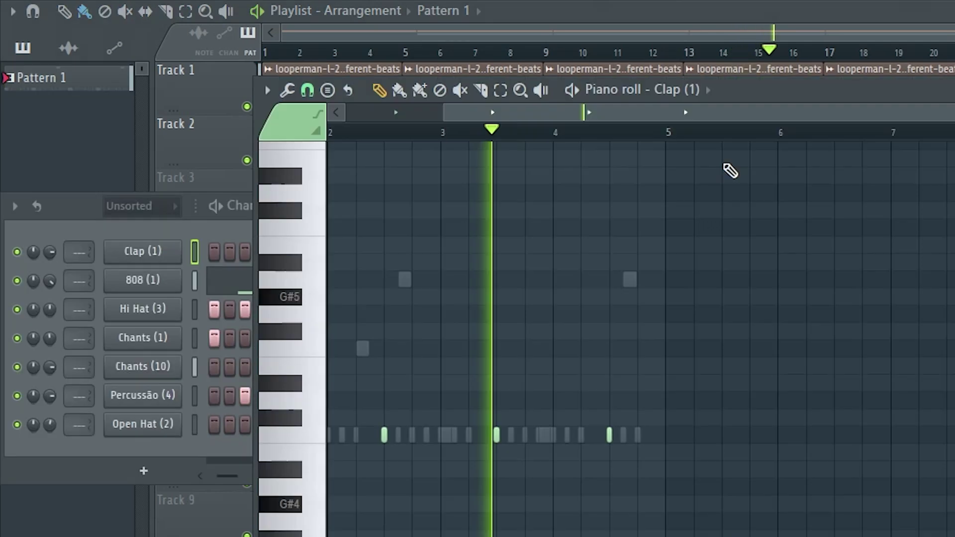
pyautogui.press('F7')
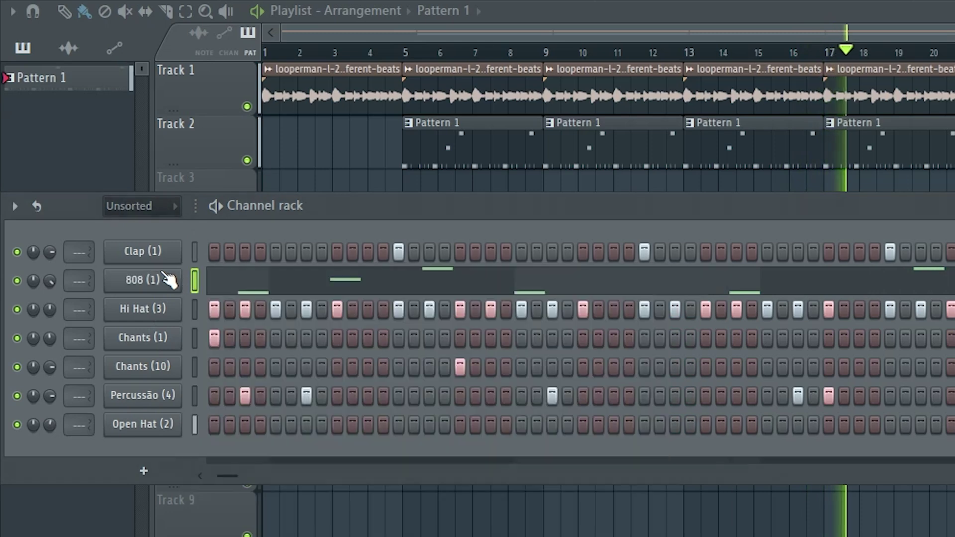
pyautogui.click(465, 292)
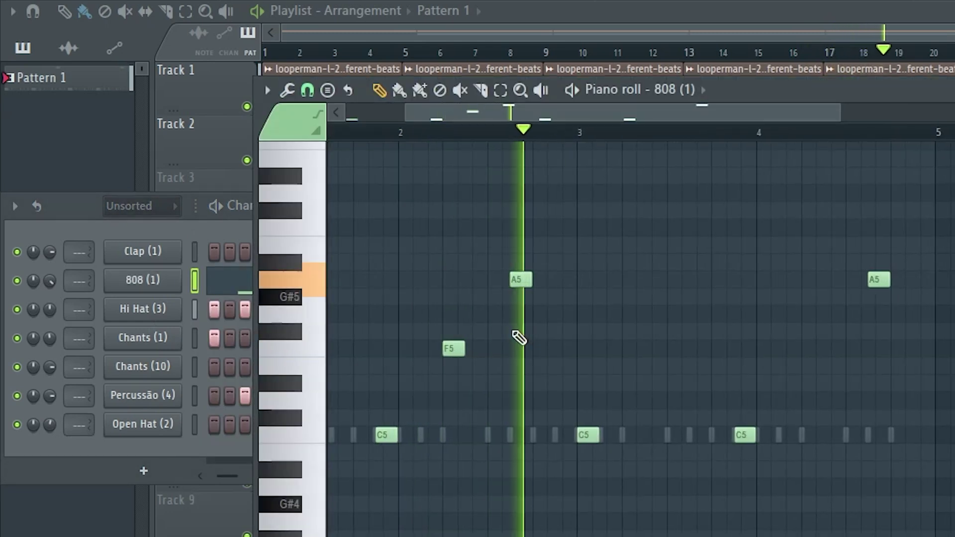
pyautogui.scroll(-2, 601, 143)
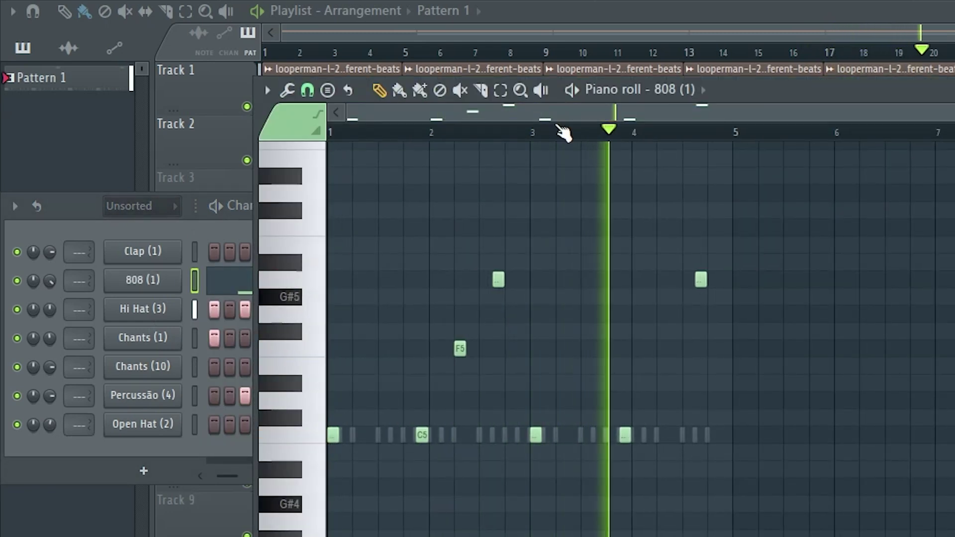
pyautogui.press('space')
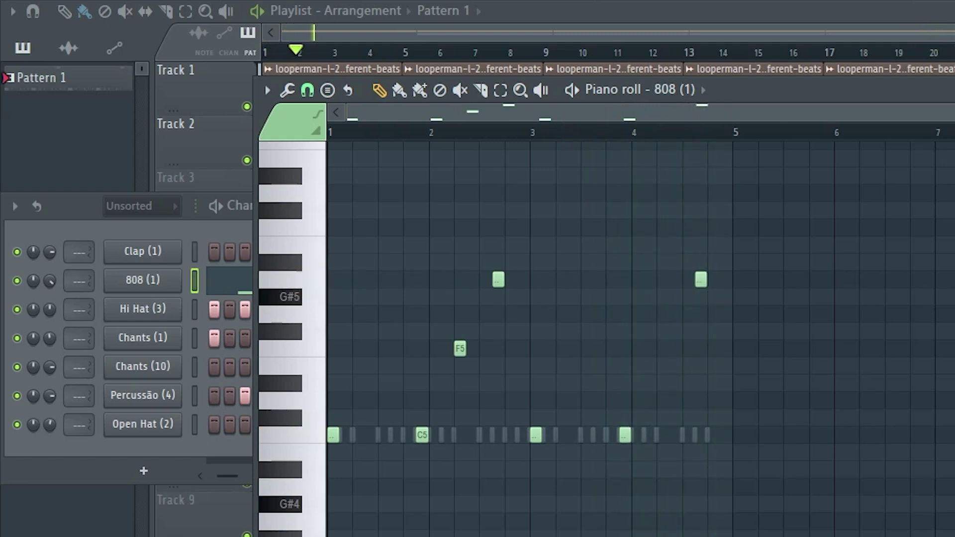